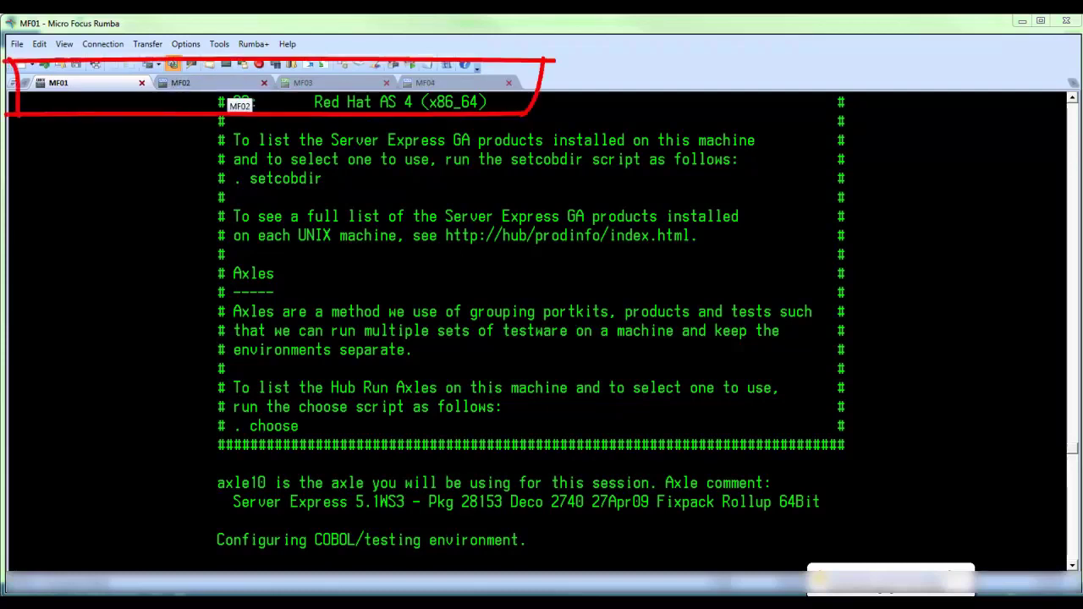
- View the open sessions MF02, MF03 and MF04 in turn and return to MF01
left_click(225, 82)
left_click(315, 82)
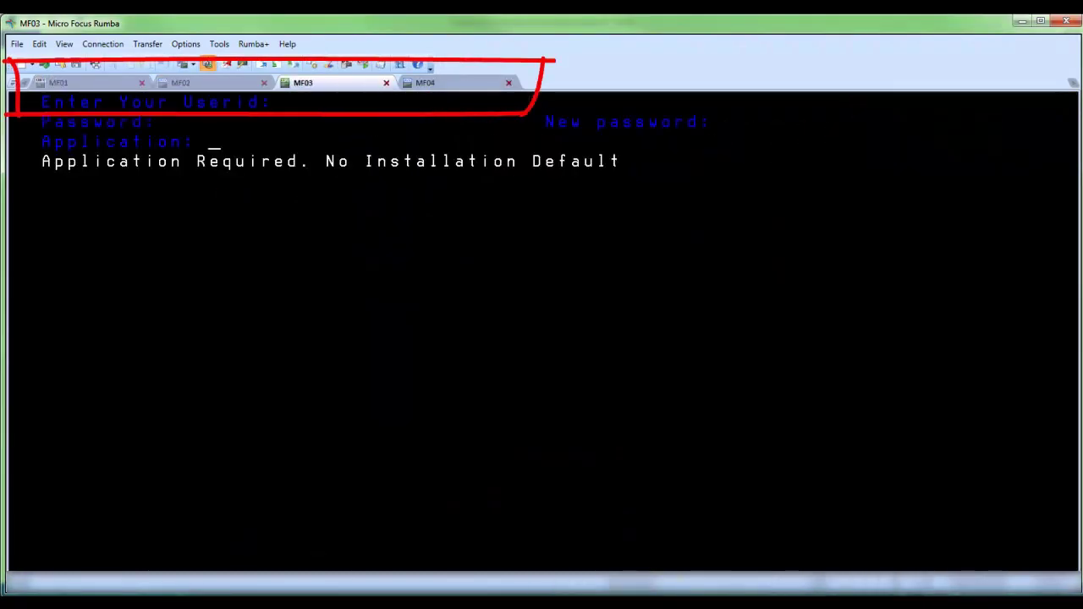
left_click(432, 83)
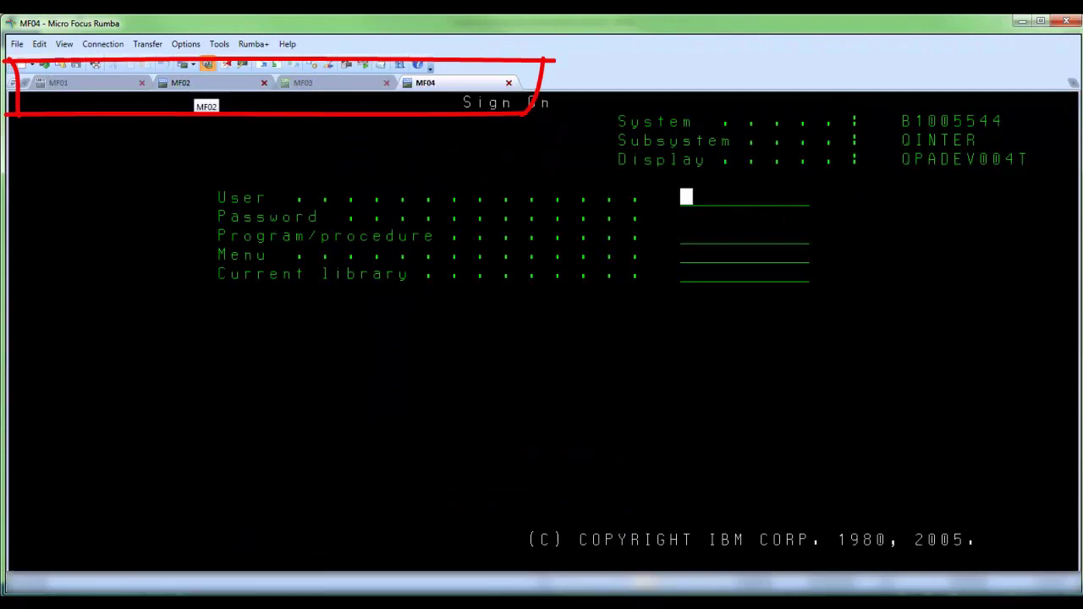
left_click(194, 83)
left_click(113, 83)
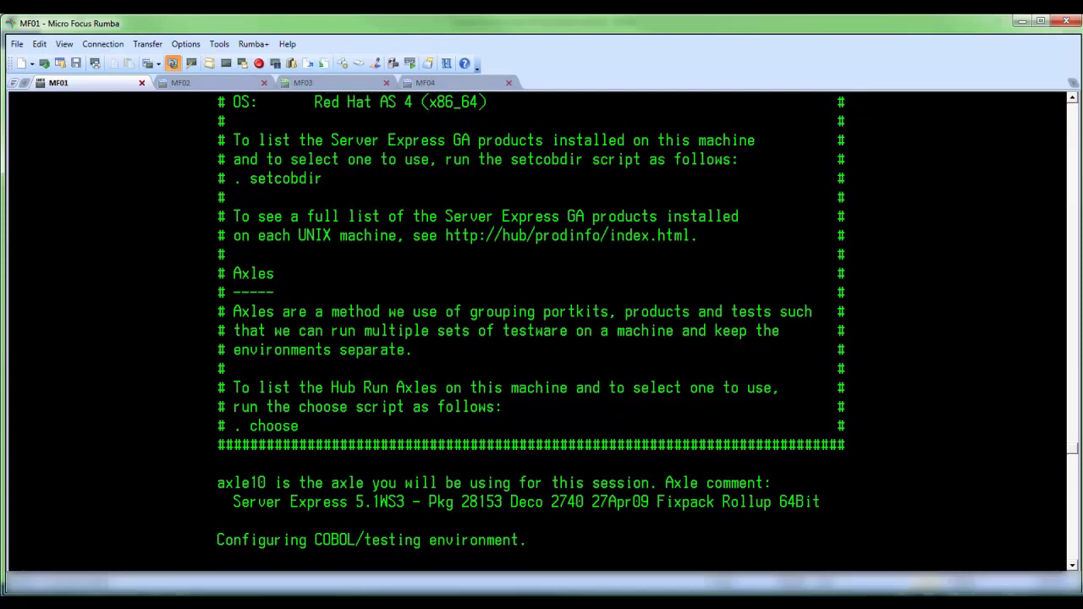
left_click(304, 83)
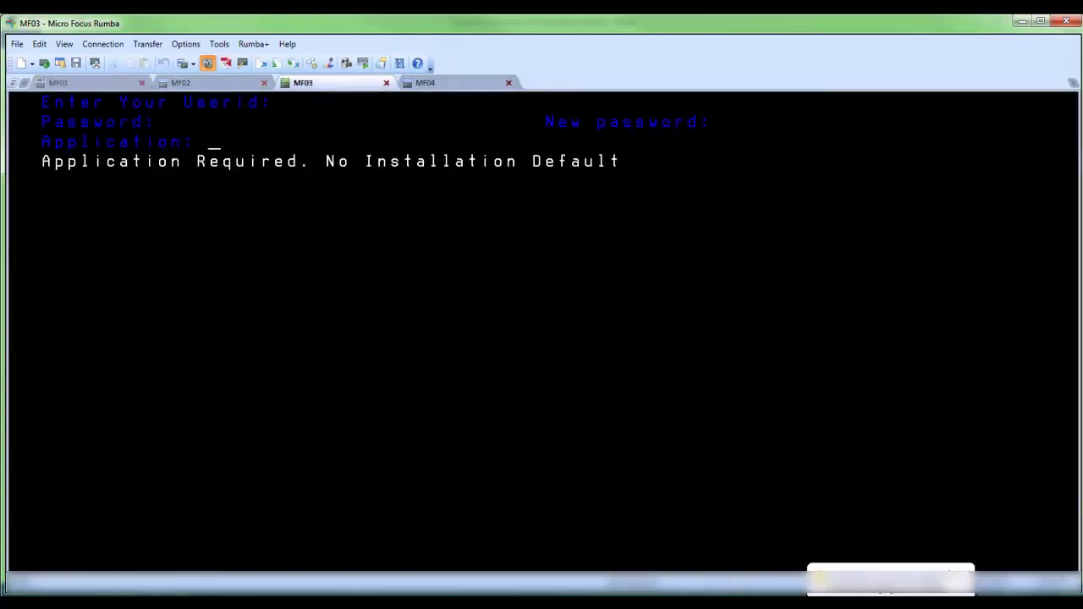
left_click(436, 83)
left_click(199, 83)
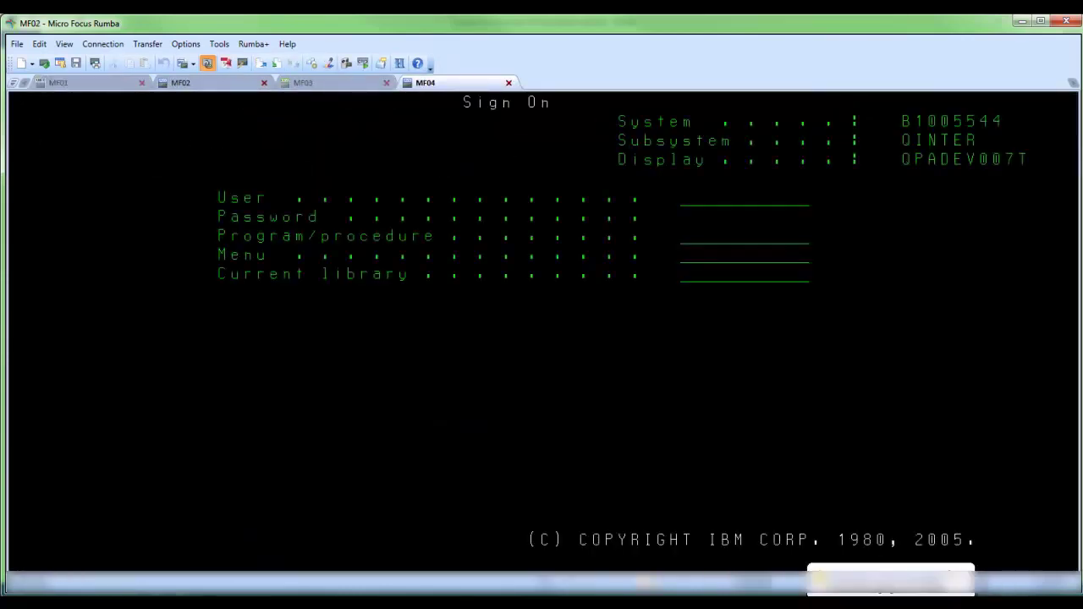
left_click(93, 83)
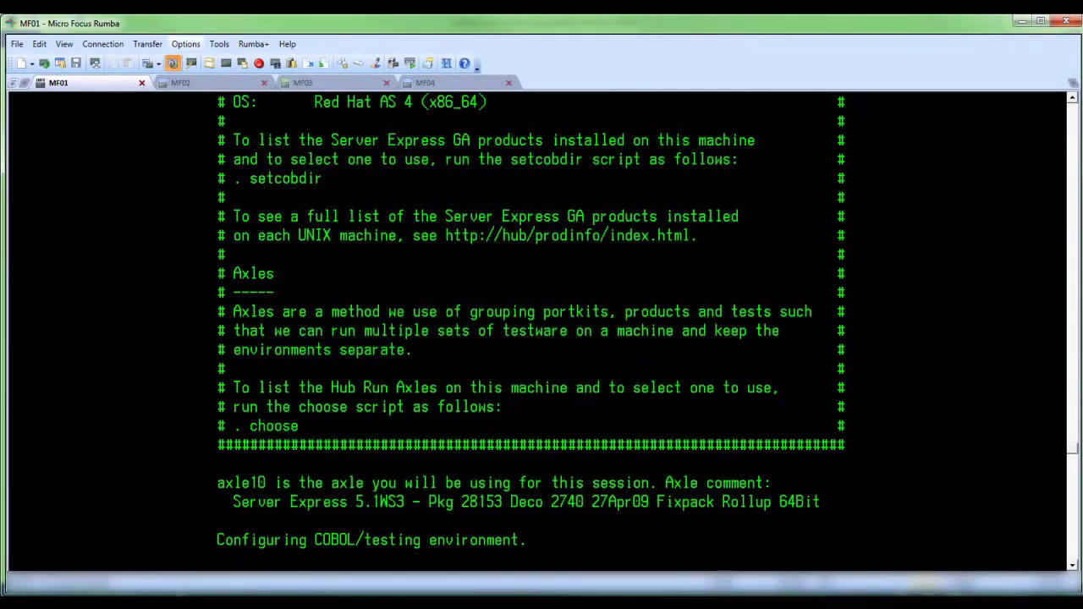
- Open the Rumba Options and show the Tabs settings
left_click(185, 44)
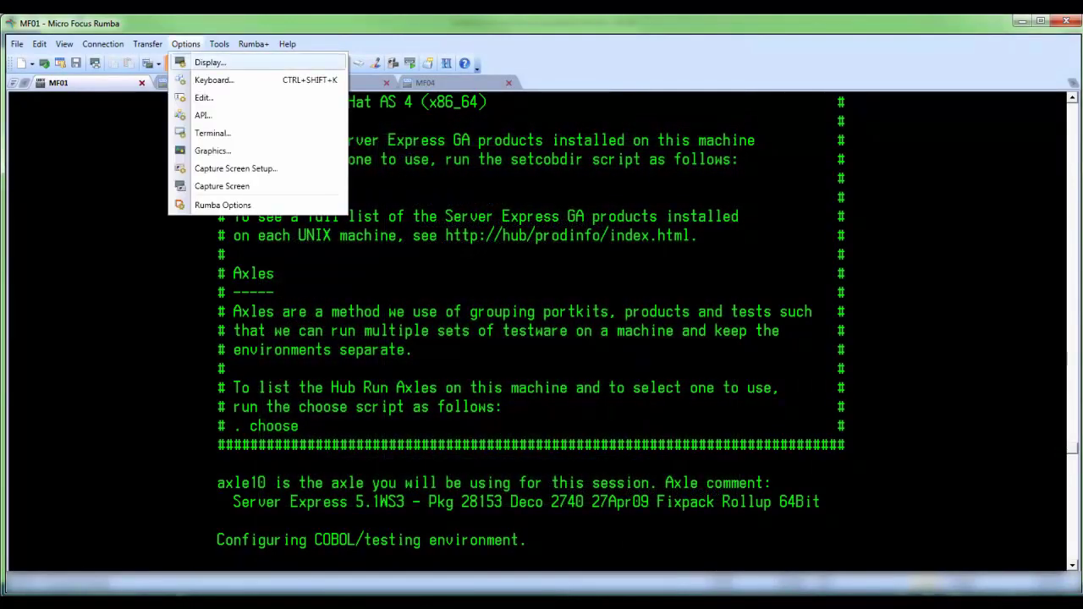
key("Down")
key("Down")
key("Return")
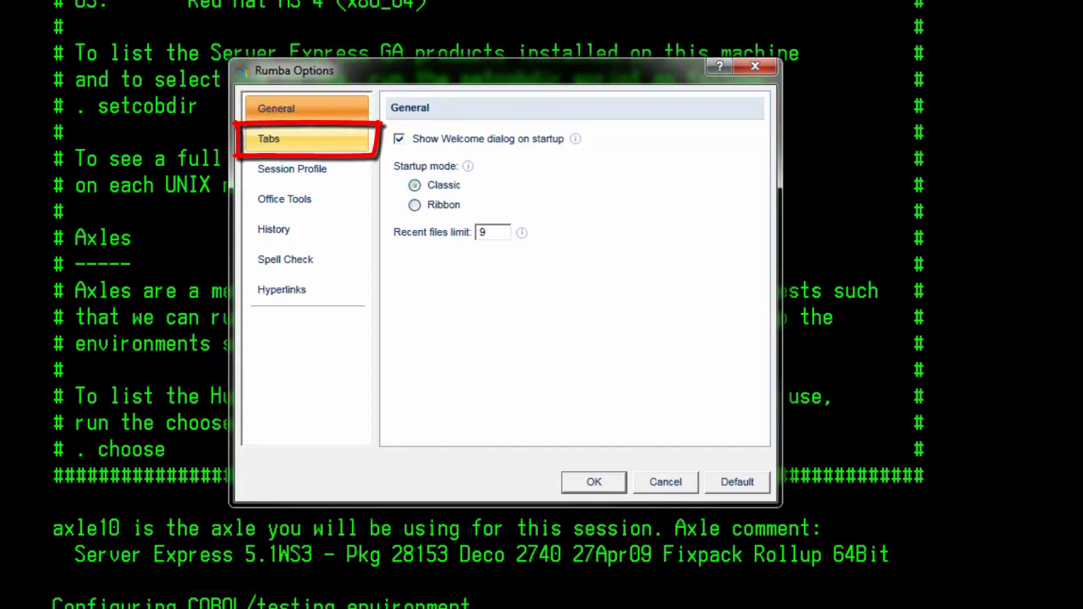
left_click(306, 139)
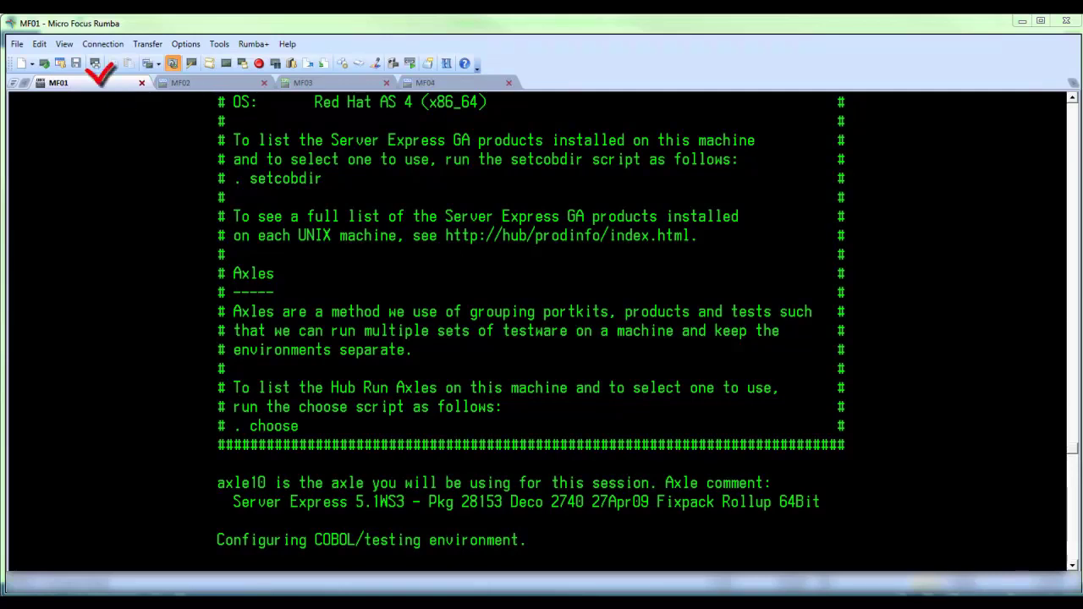
- Place the MF01 session in a new horizontal tab group
right_click(105, 82)
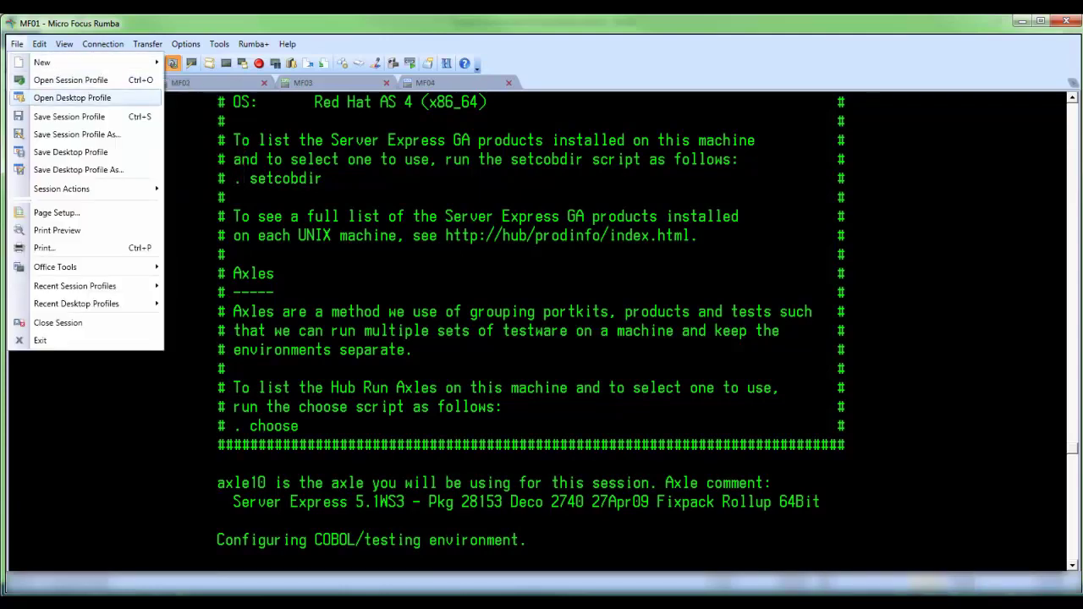
mouse_move(61, 189)
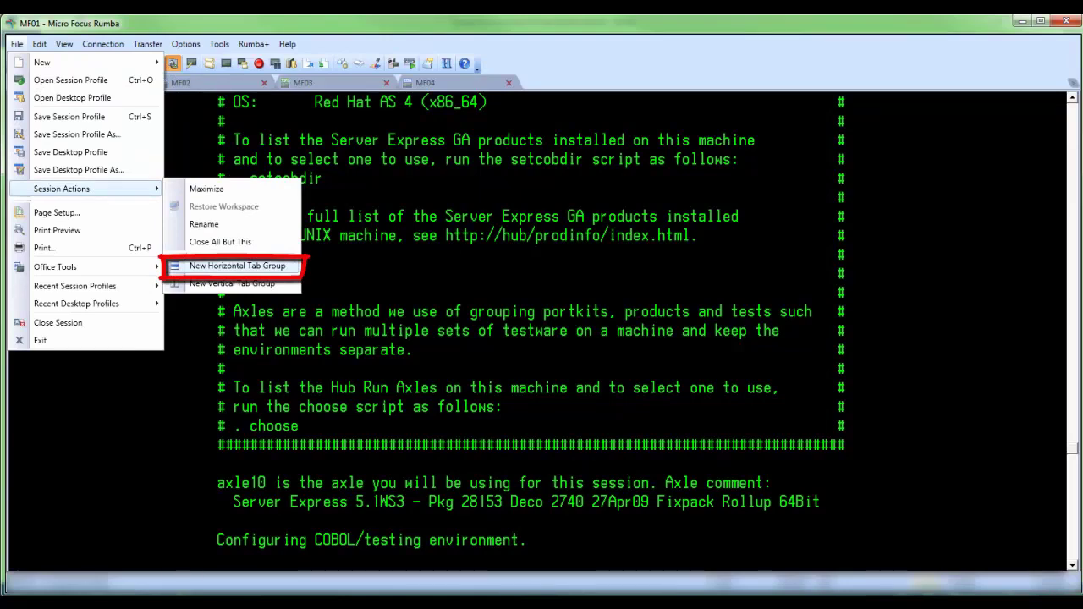
left_click(237, 266)
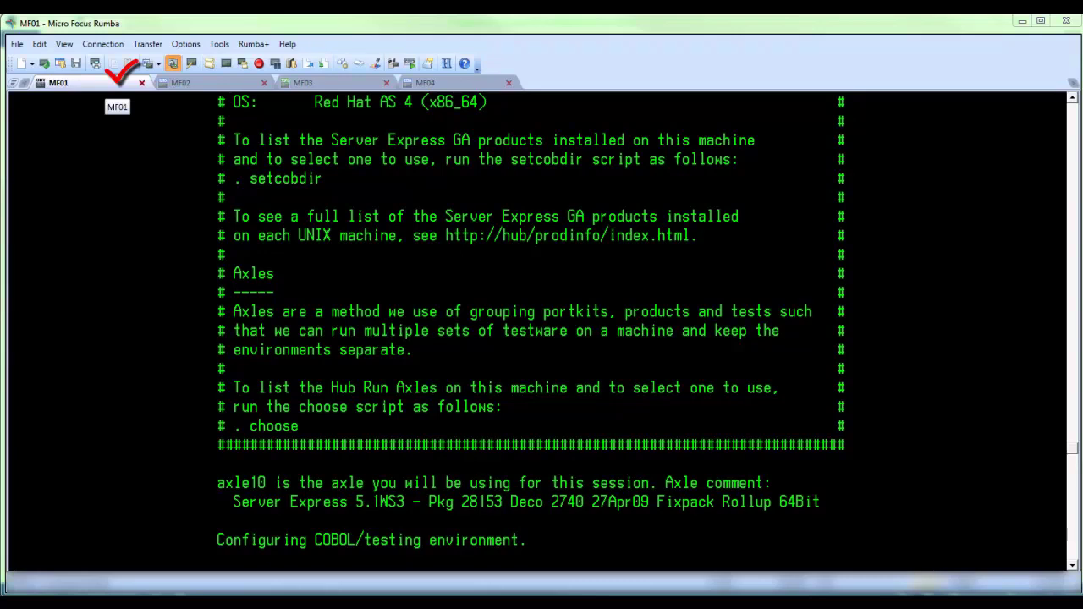
- Place the MF01 session in a new vertical tab group
right_click(102, 84)
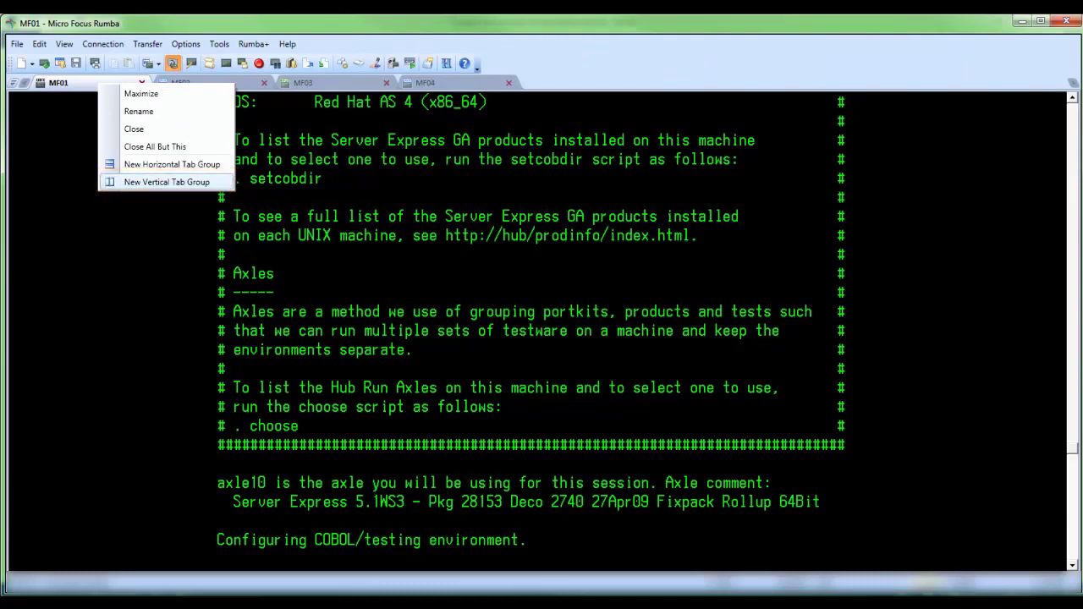
left_click(17, 43)
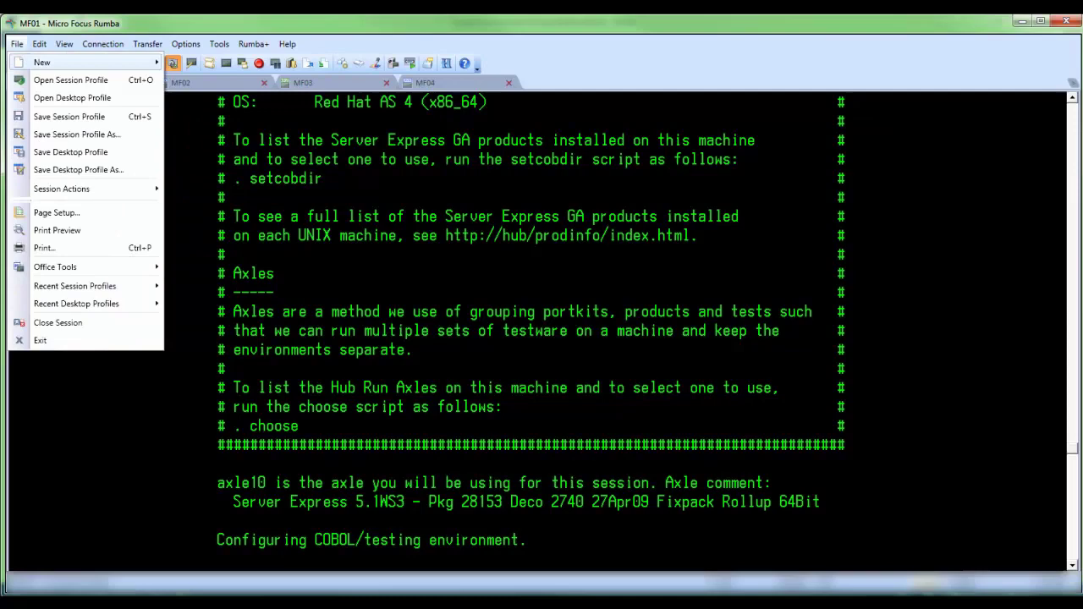
mouse_move(84, 189)
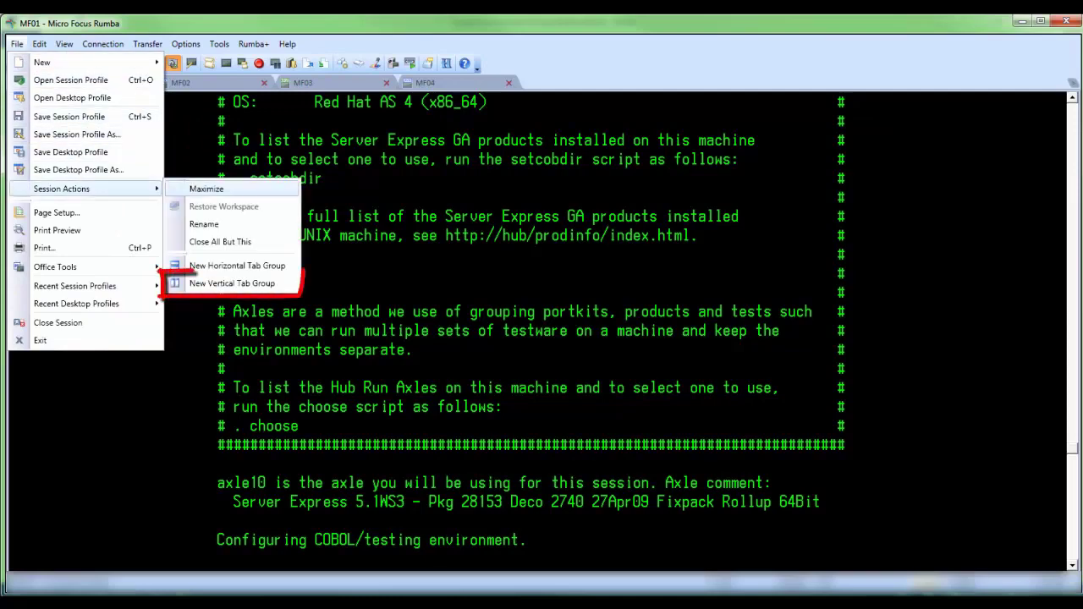
key("Down")
key("Return")
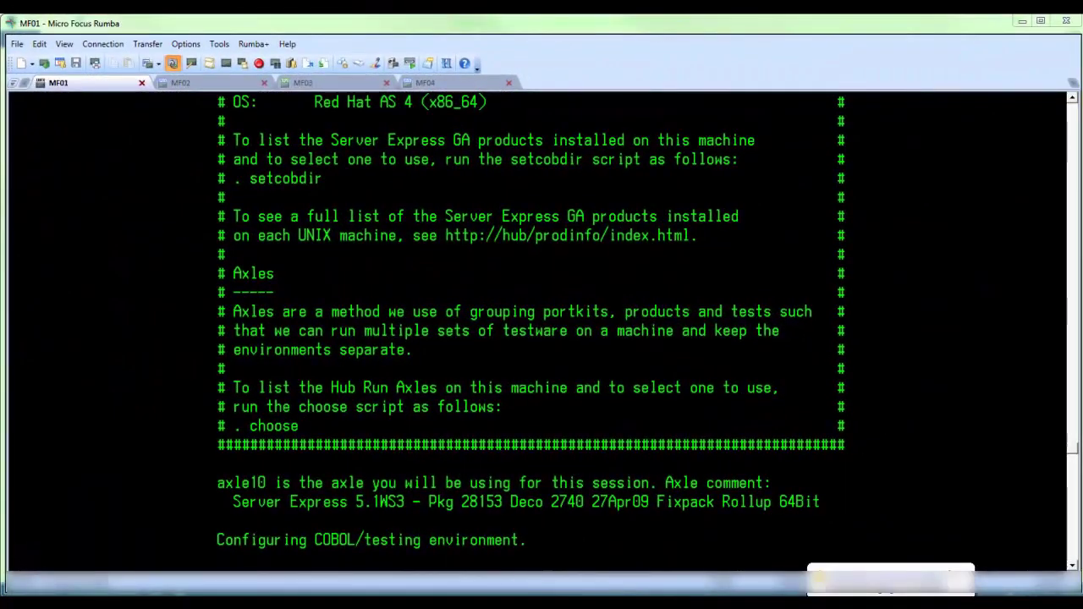
- Rename the MF01 session tab to My_Tab
right_click(109, 84)
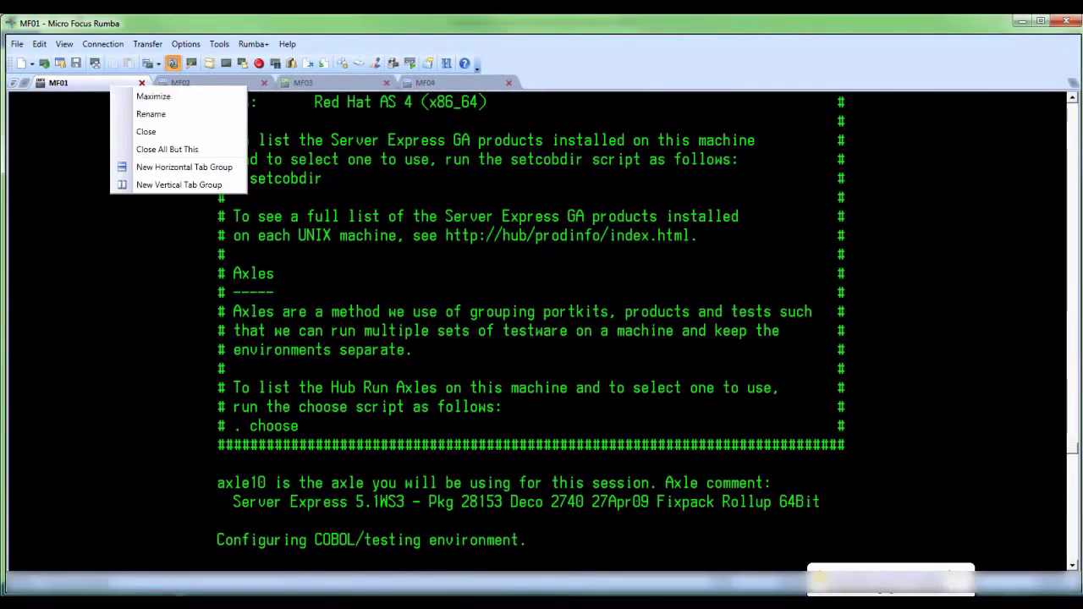
left_click(151, 113)
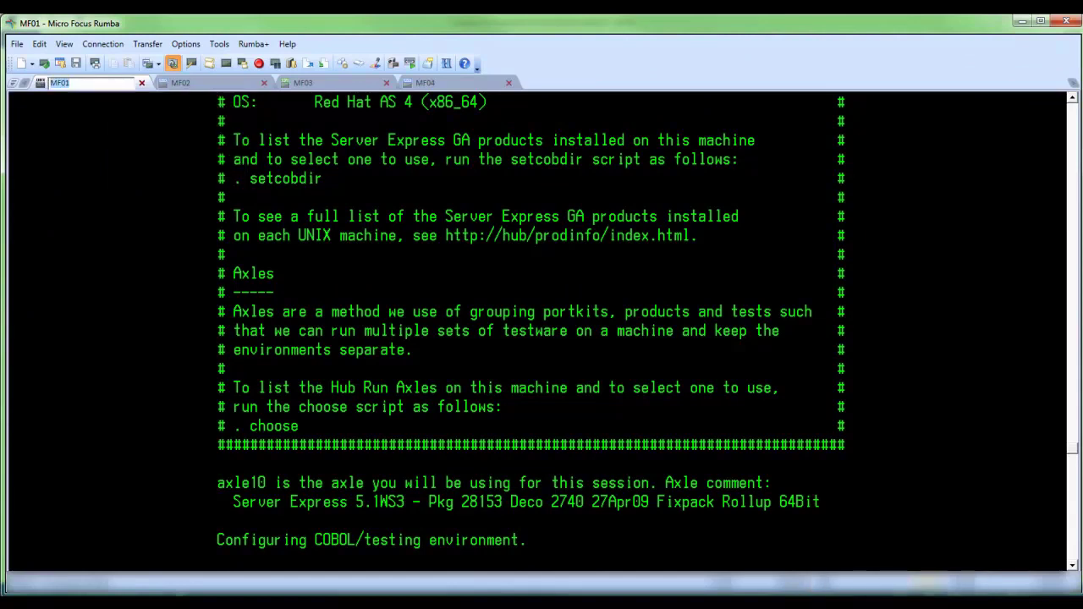
type("My_Tab")
key("Return")
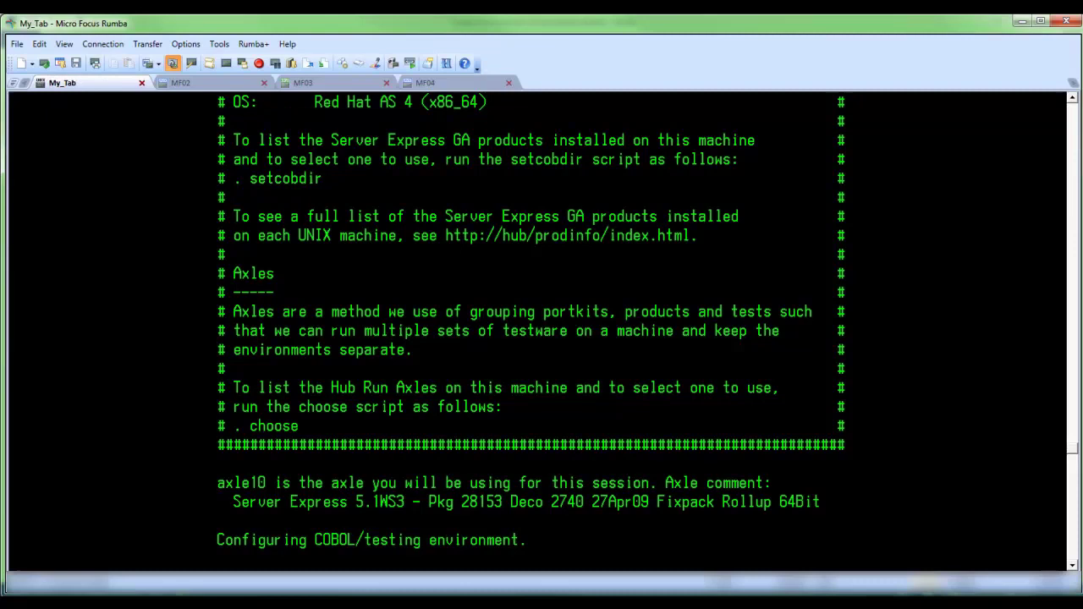
- Rename the My_Tab session back to MF01
left_click(16, 43)
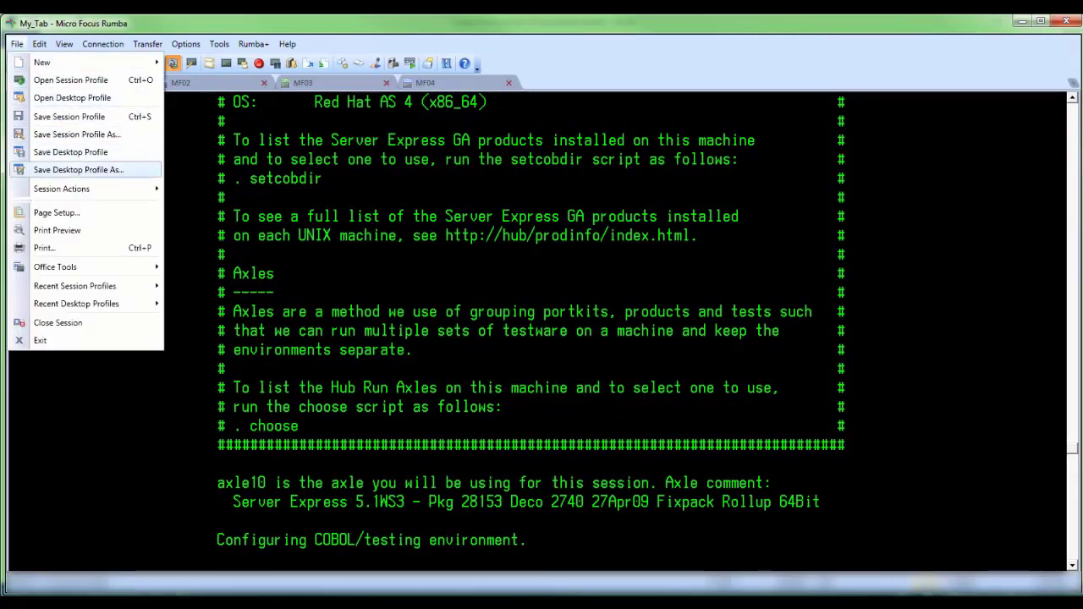
mouse_move(85, 189)
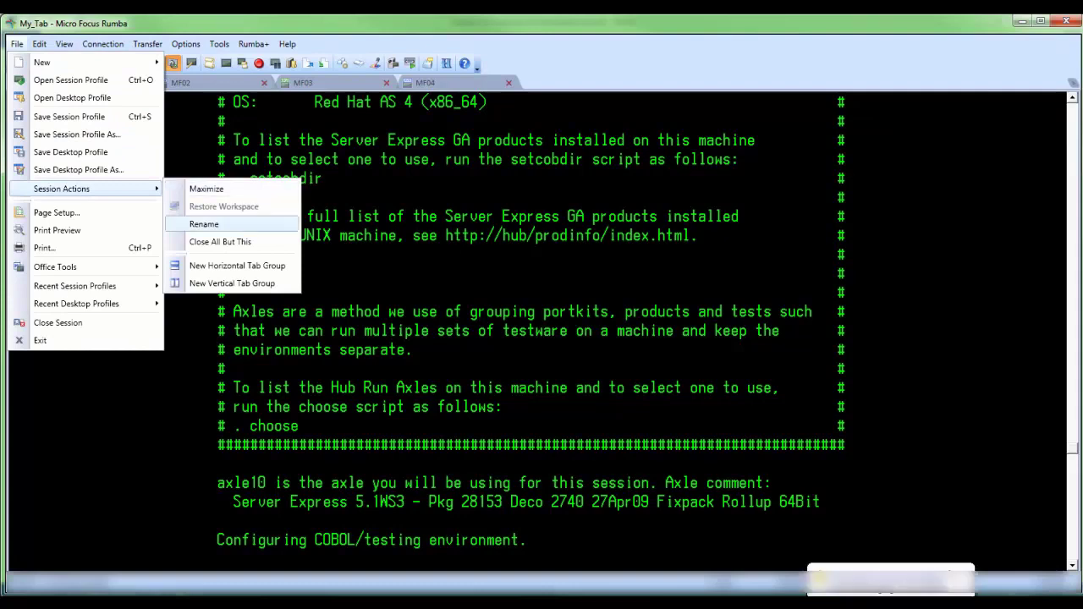
left_click(204, 224)
type("MF01")
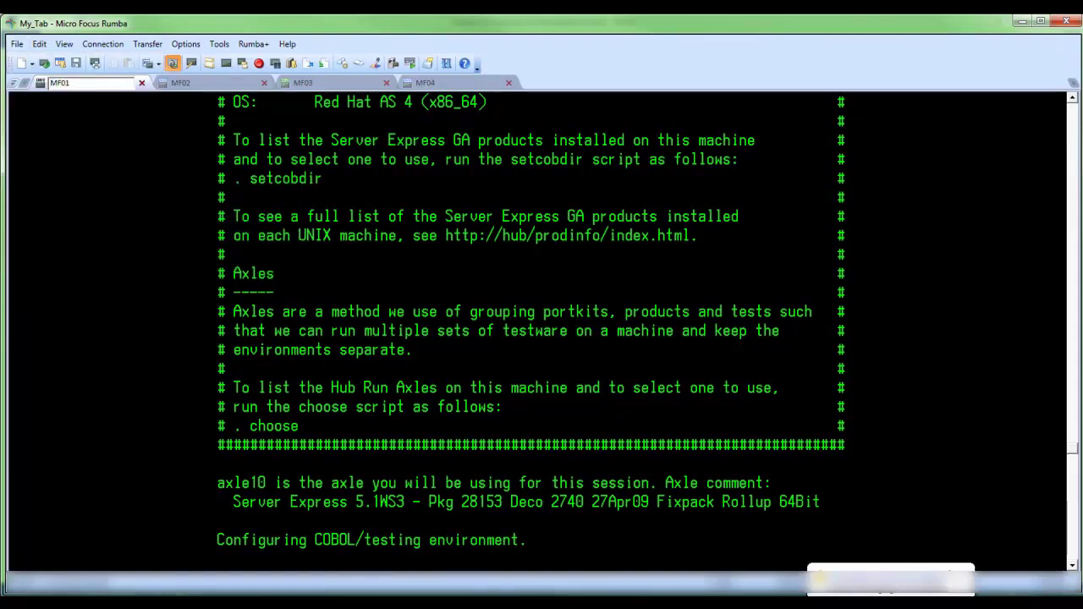
key("Return")
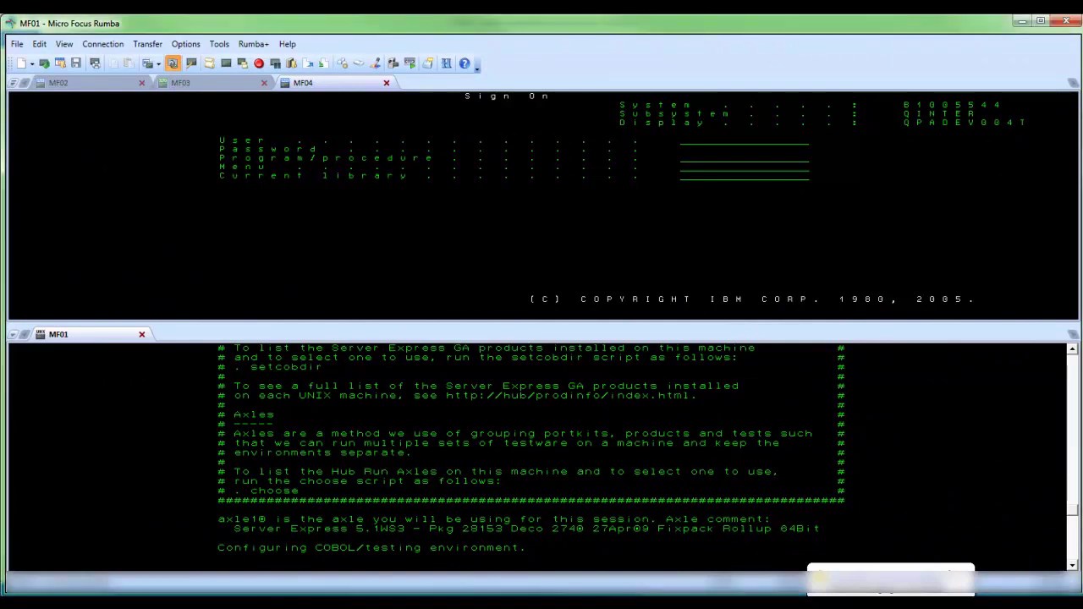
- Dock the separated MF01 session back into the tab group that holds MF02, MF03 and MF04
left_click_drag(58, 334, 40, 155)
left_click_drag(543, 214, 543, 198)
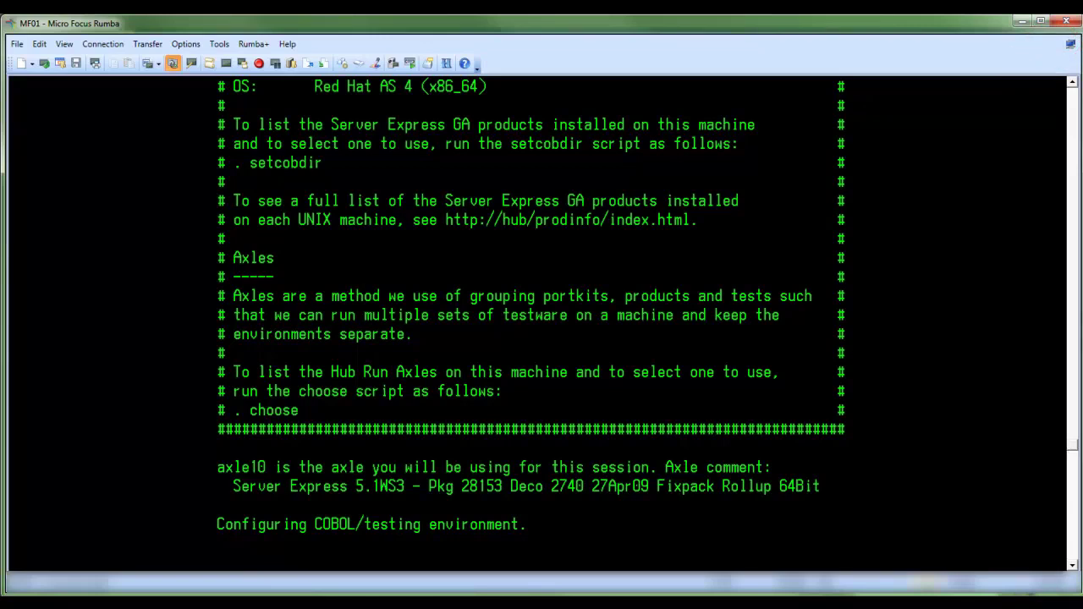
- Restore the workspace from the maximized MF01 session so all session tabs are shown again
left_click(17, 43)
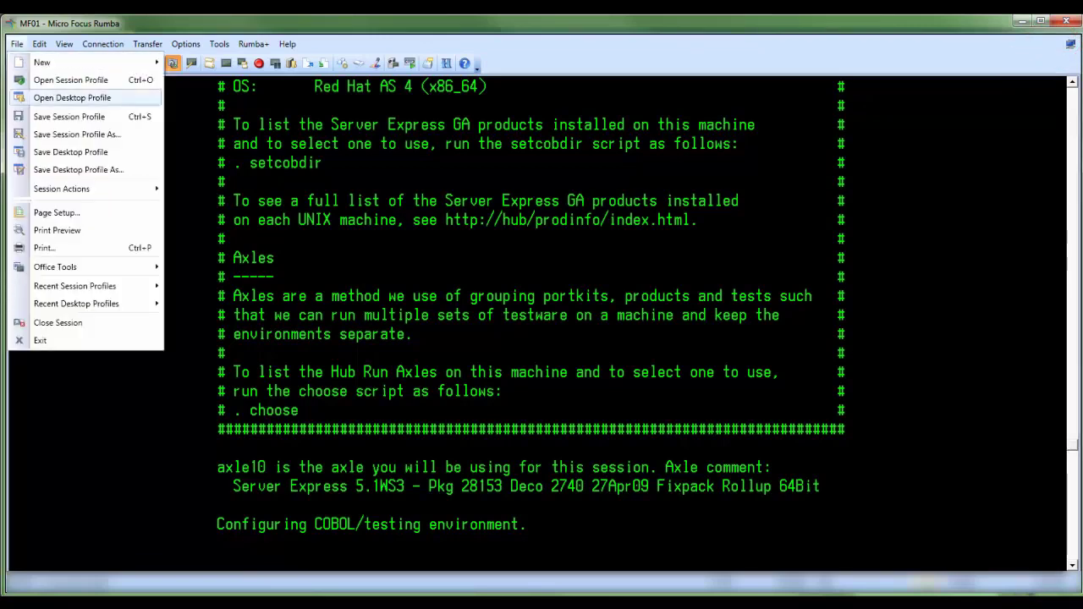
key("Down")
key("Right")
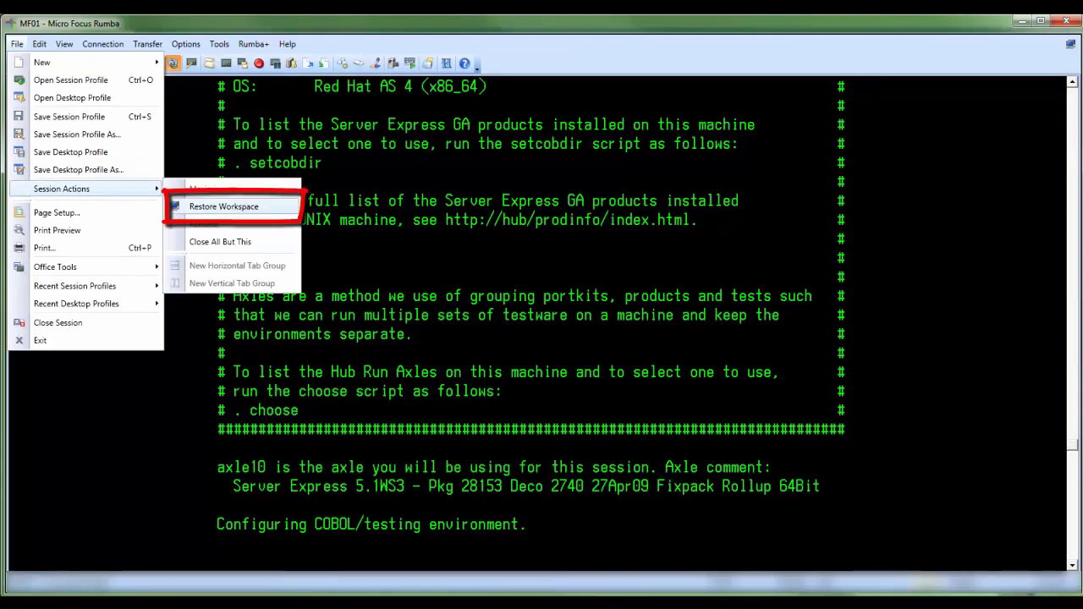
key("Return")
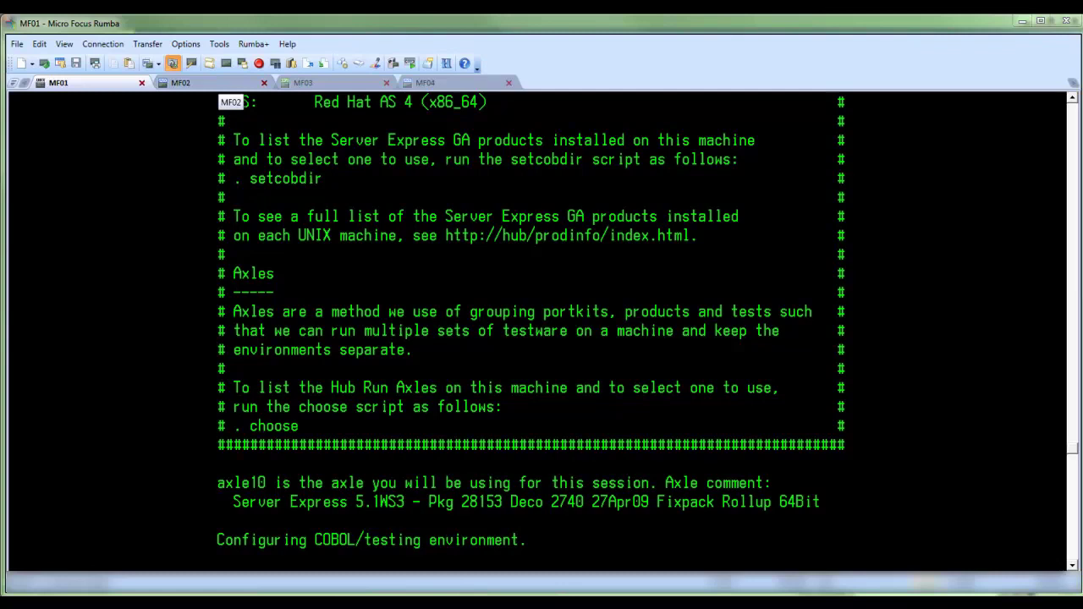
- Look through sessions MF02, MF03 and MF04, and dock MF02 in its own vertical pane to the right of the others
left_click(180, 83)
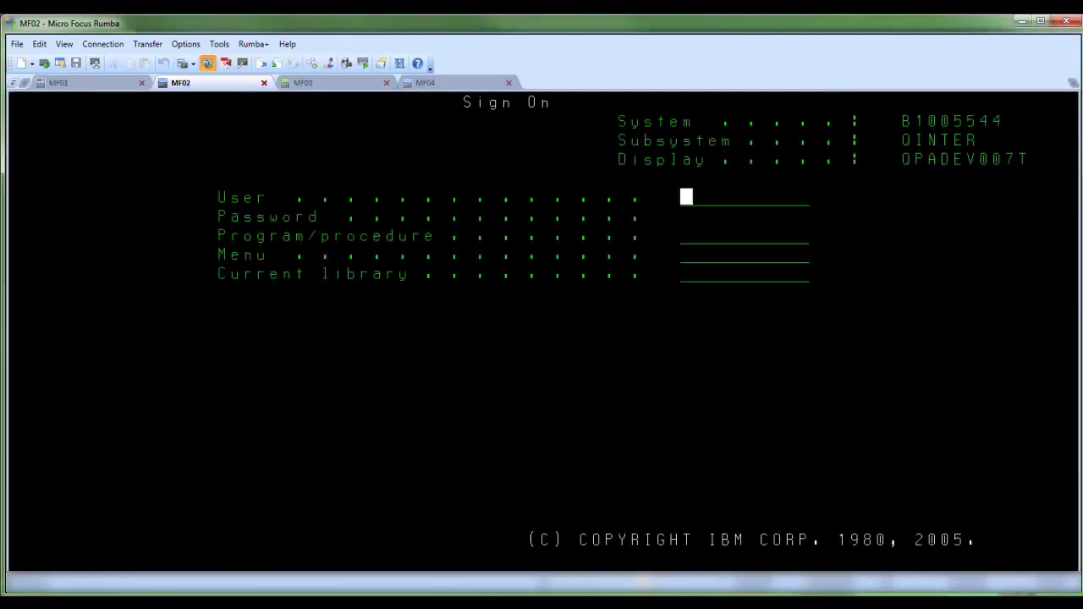
left_click(303, 82)
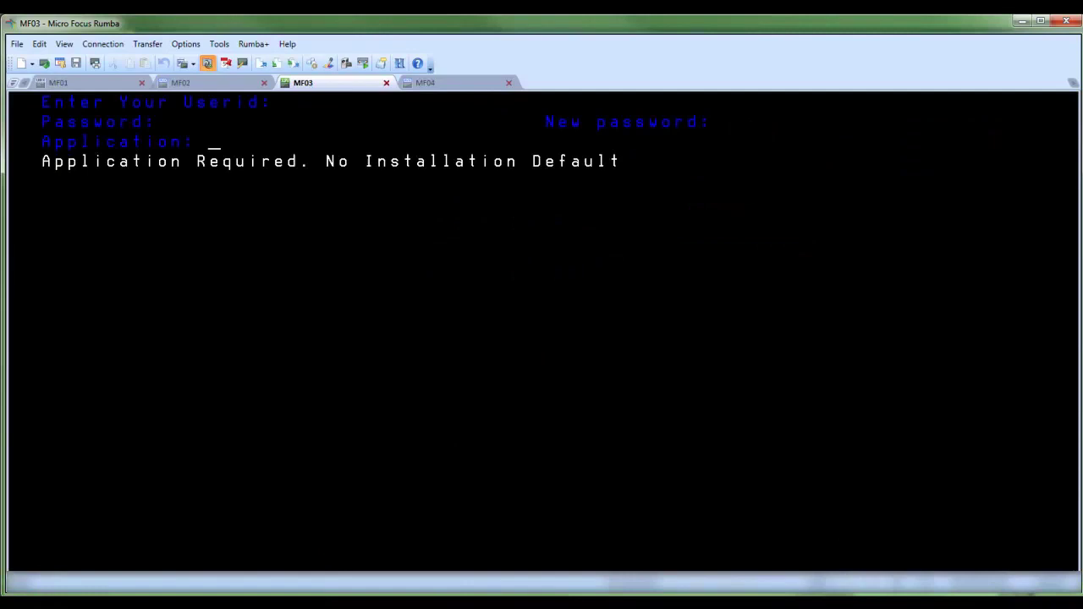
left_click(425, 82)
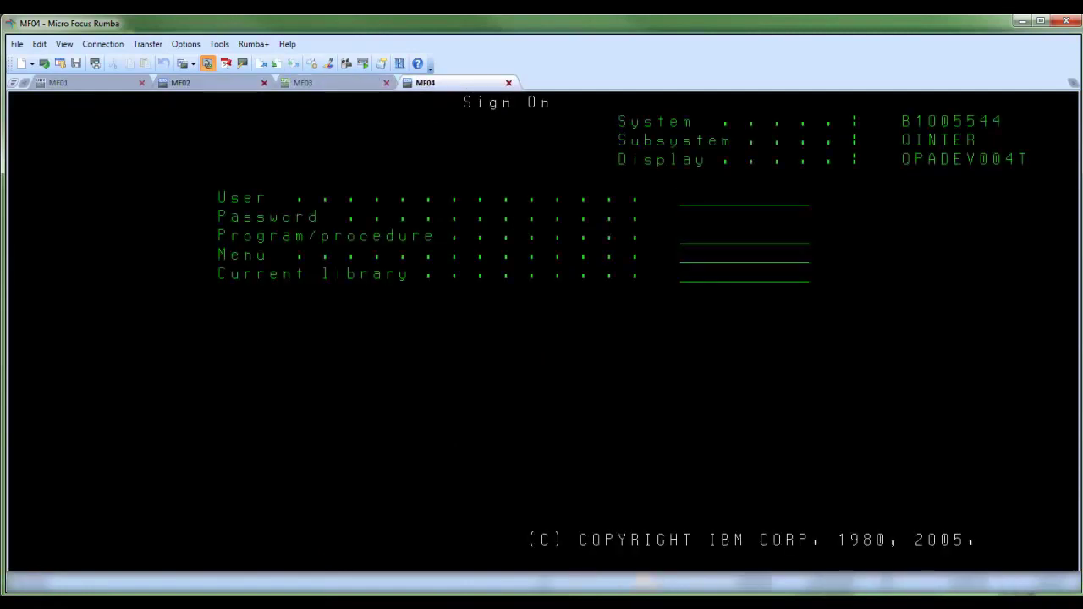
left_click(237, 82)
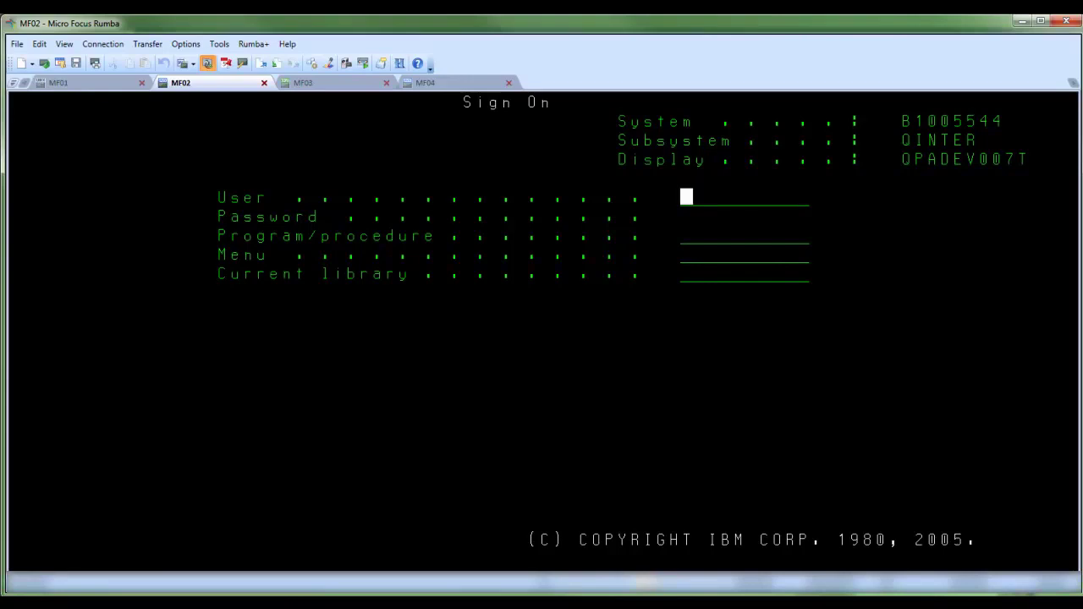
left_click_drag(237, 82, 572, 324)
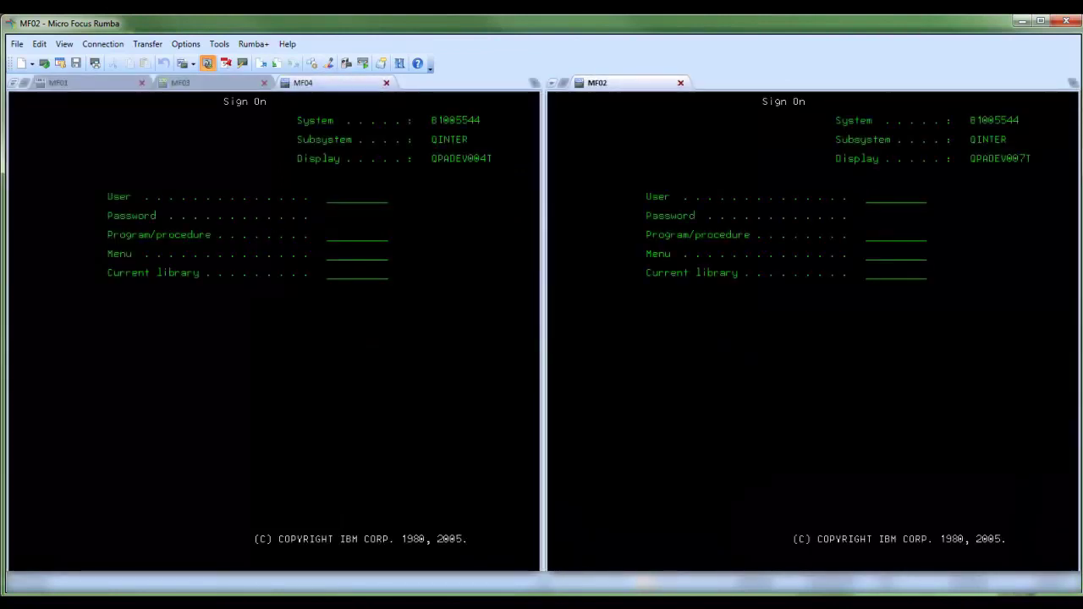
- Dock the MF03 session in its own pane below the group holding MF01 and MF04
left_click(180, 82)
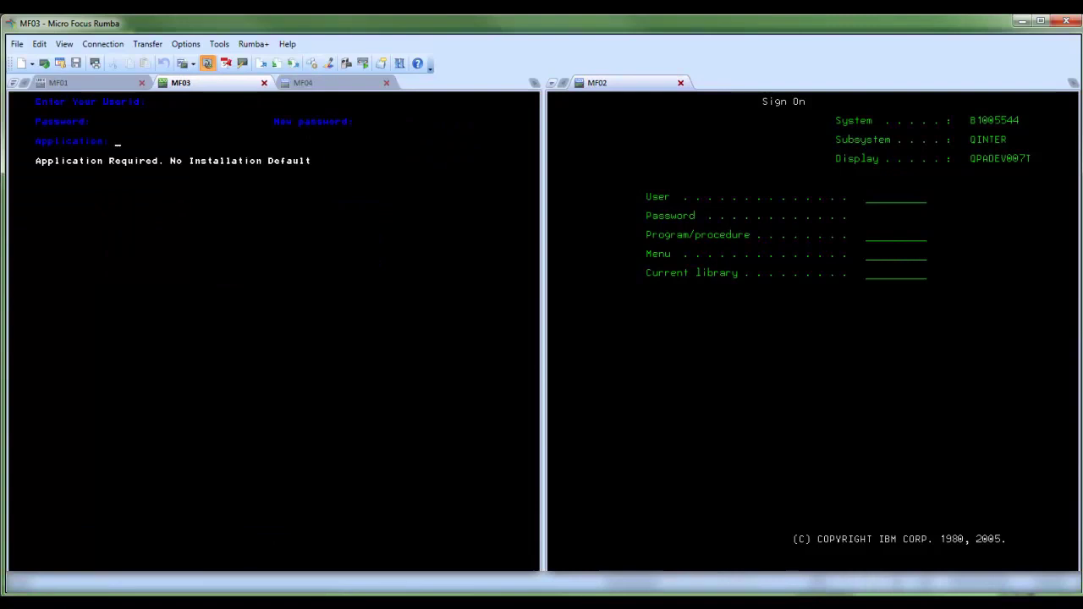
left_click_drag(180, 82, 305, 392)
left_click_drag(272, 343, 272, 343)
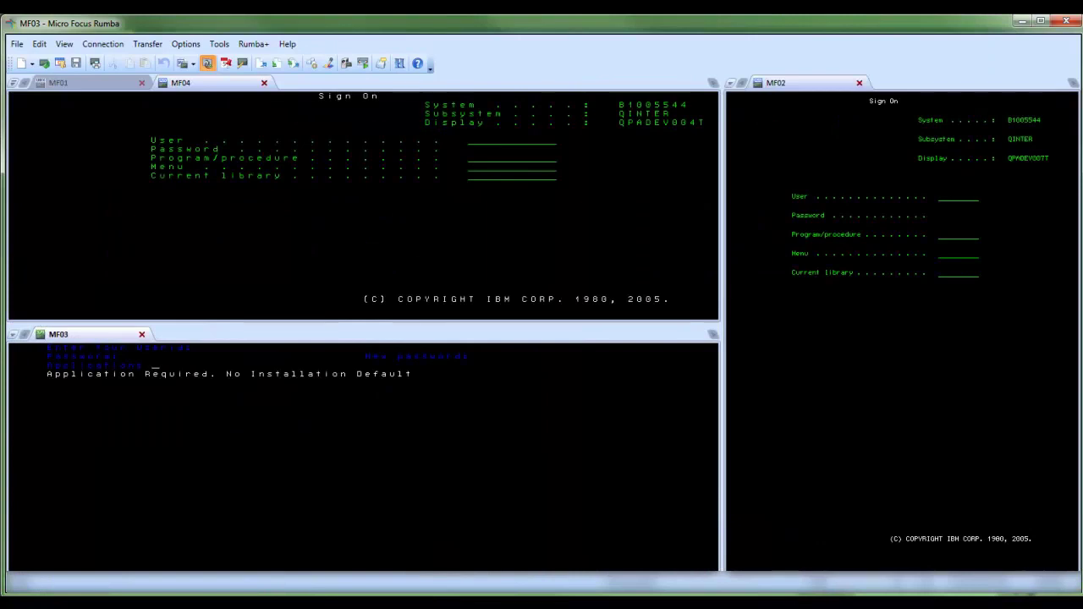
- Dock the MF04 session in its own pane below MF02
left_click(222, 106)
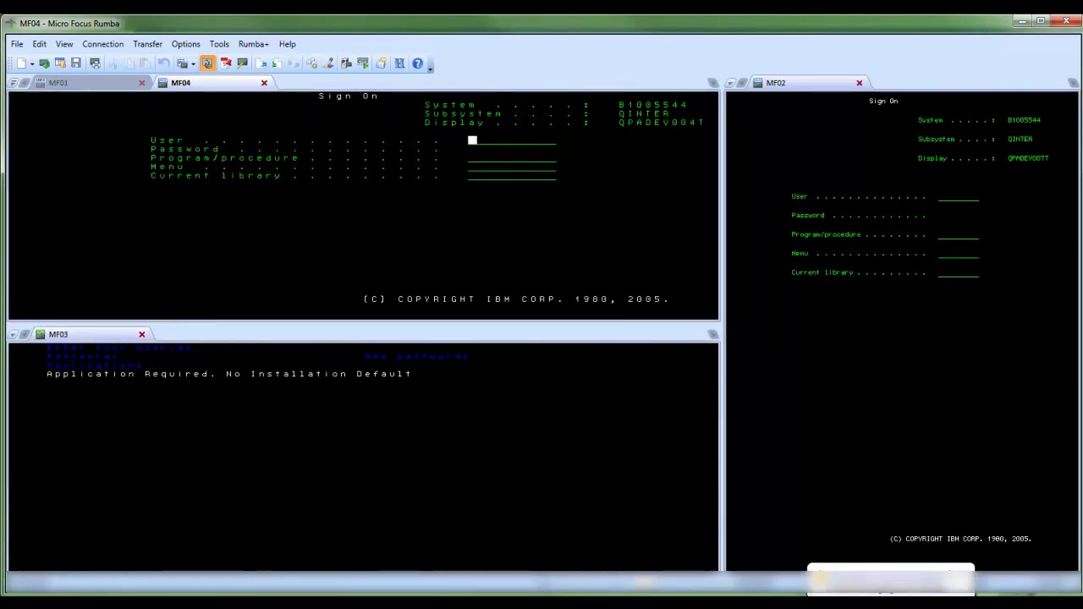
left_click_drag(200, 82, 665, 171)
left_click_drag(795, 172, 901, 342)
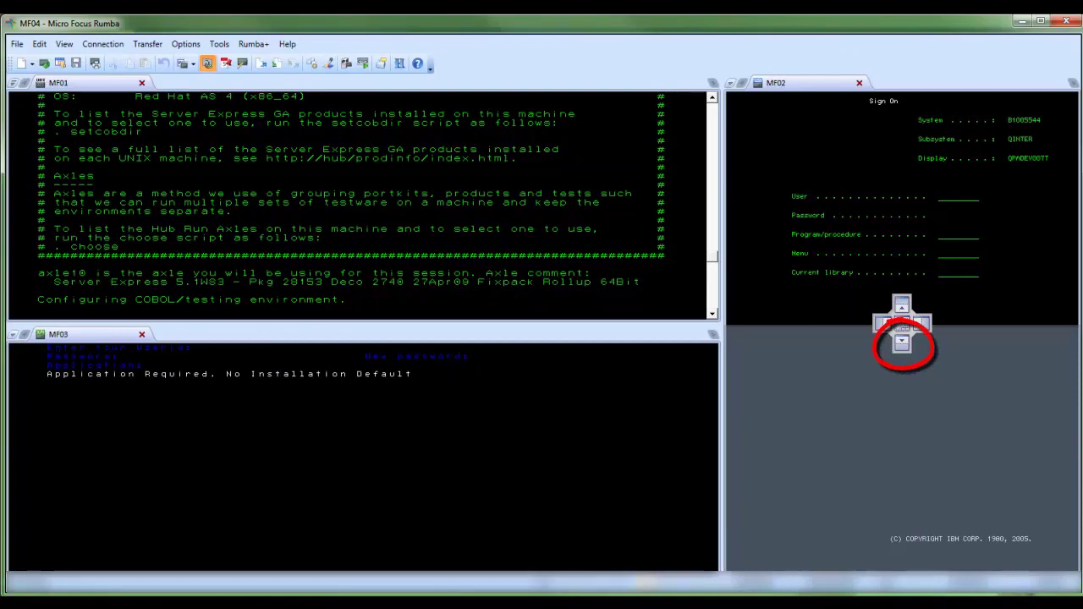
left_click_drag(901, 342, 901, 342)
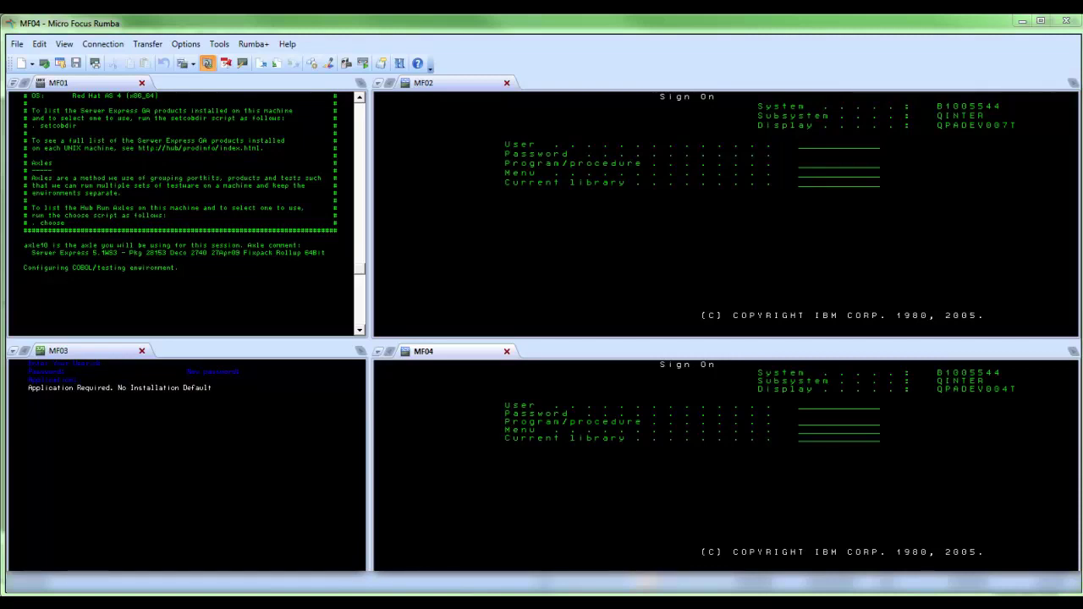
- Resize the panes so the two columns are about equally wide, and raise the divider between MF02 and MF04 slightly
left_click_drag(370, 330, 525, 347)
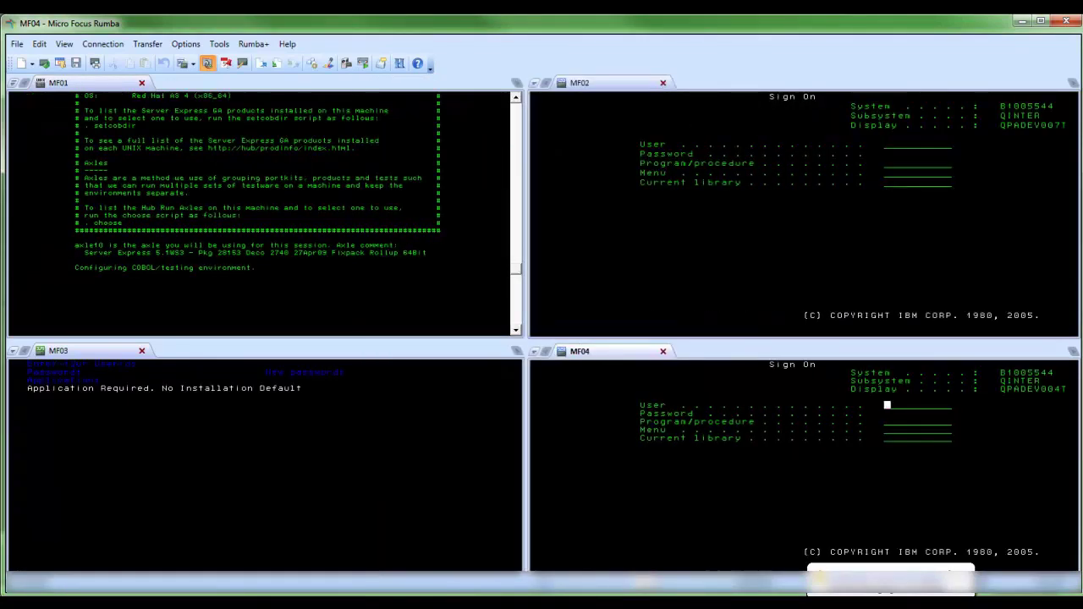
left_click_drag(804, 341, 804, 322)
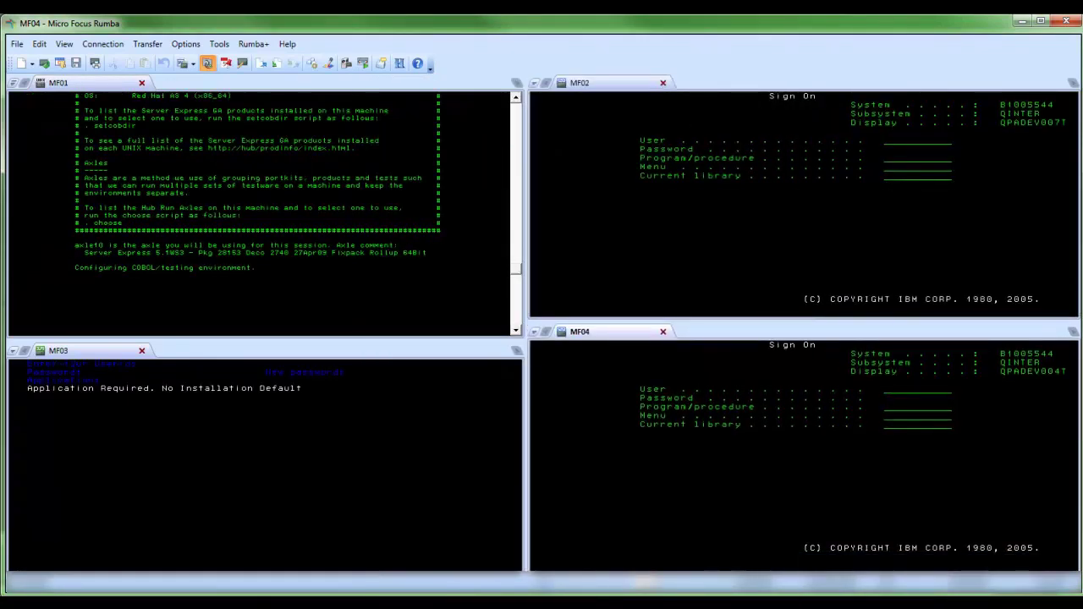